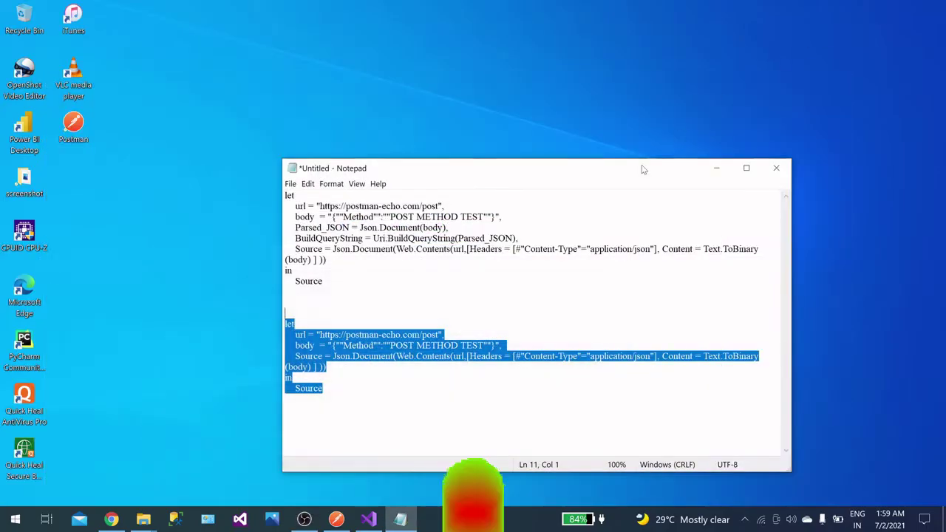
Step: Minimize the Notepad window holding the two drafted POST request queries
click(718, 166)
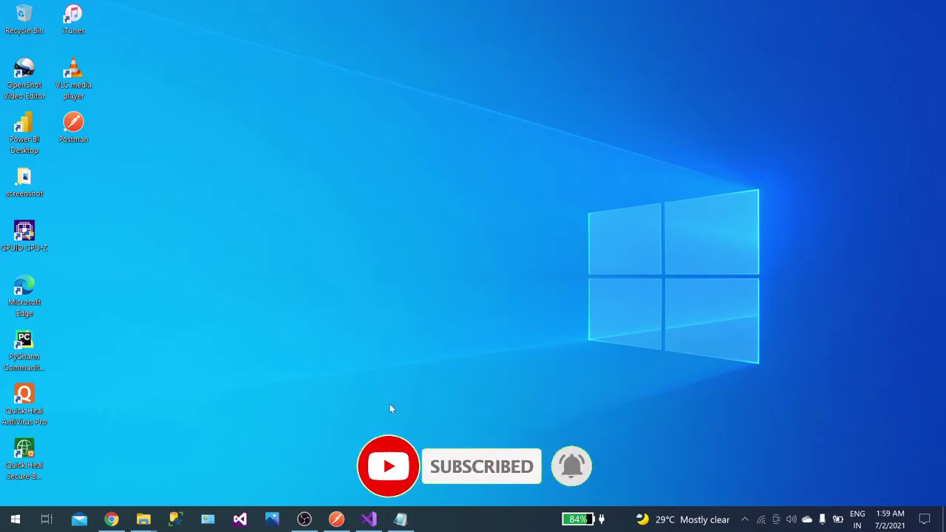
Step: Maximize Postman, review its URL and raw JSON body, and resend the POST to postman-echo.com/post
click(336, 520)
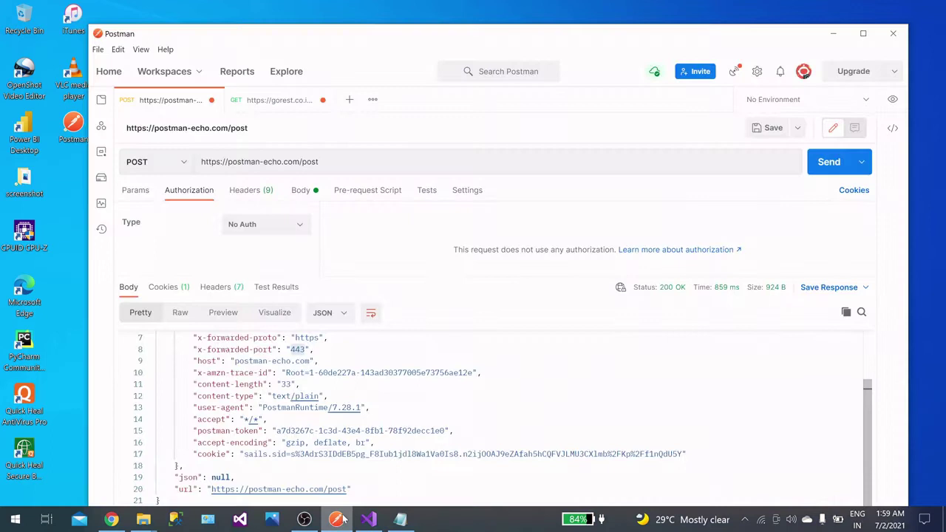
click(24, 133)
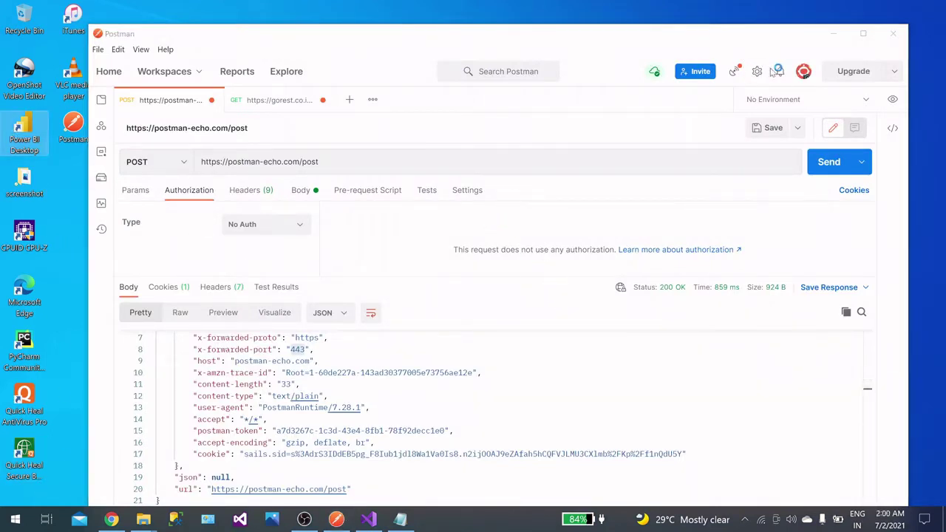
click(863, 33)
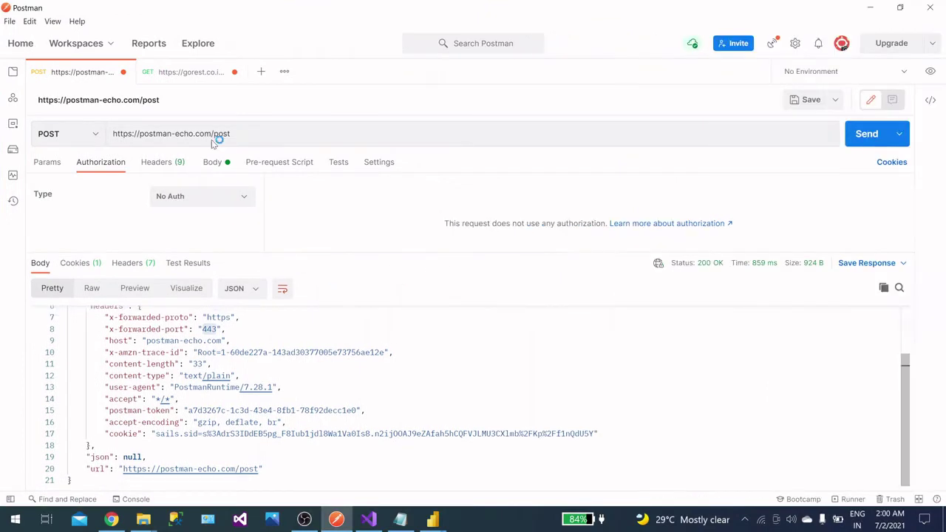
drag(243, 135, 112, 134)
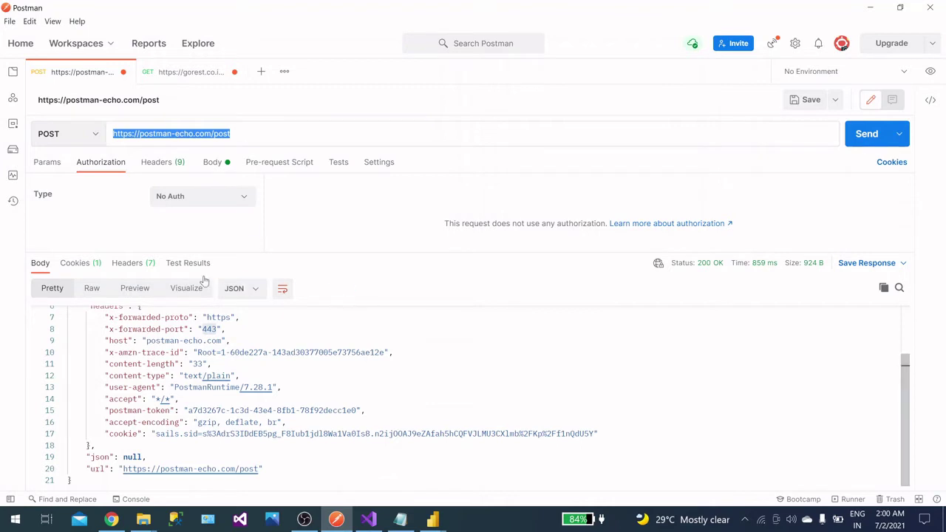
click(213, 162)
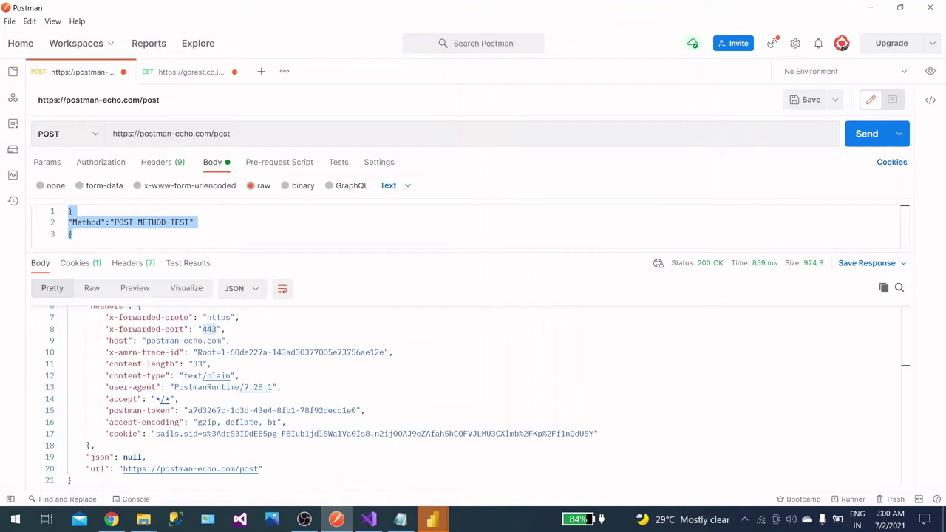
click(866, 134)
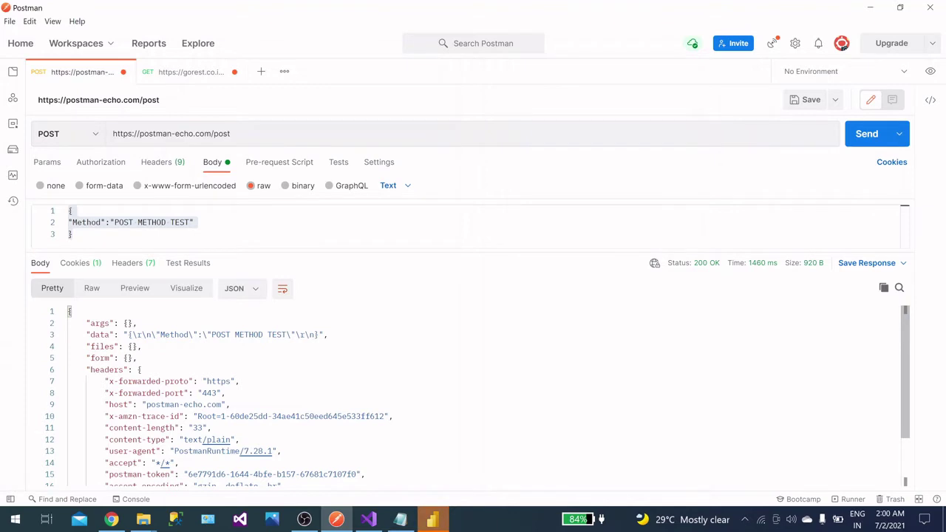
scroll(473, 396, down, 2)
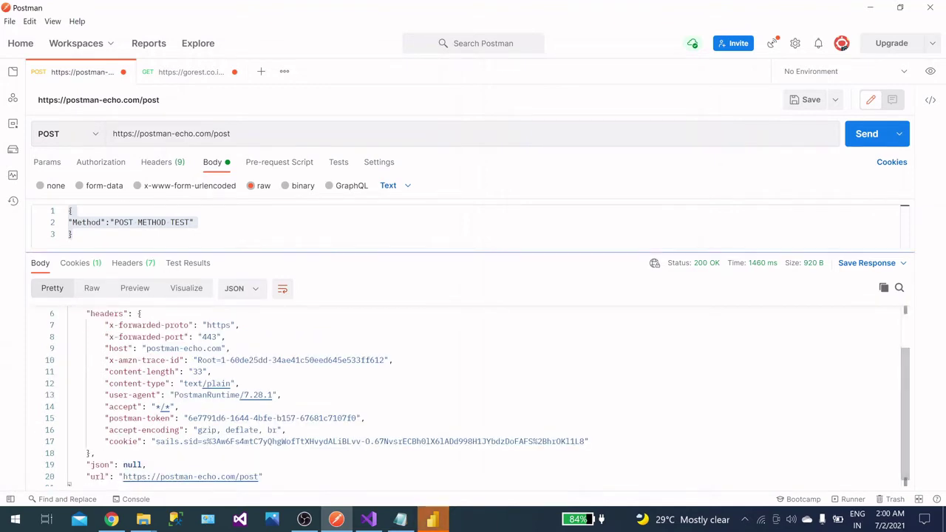
click(108, 162)
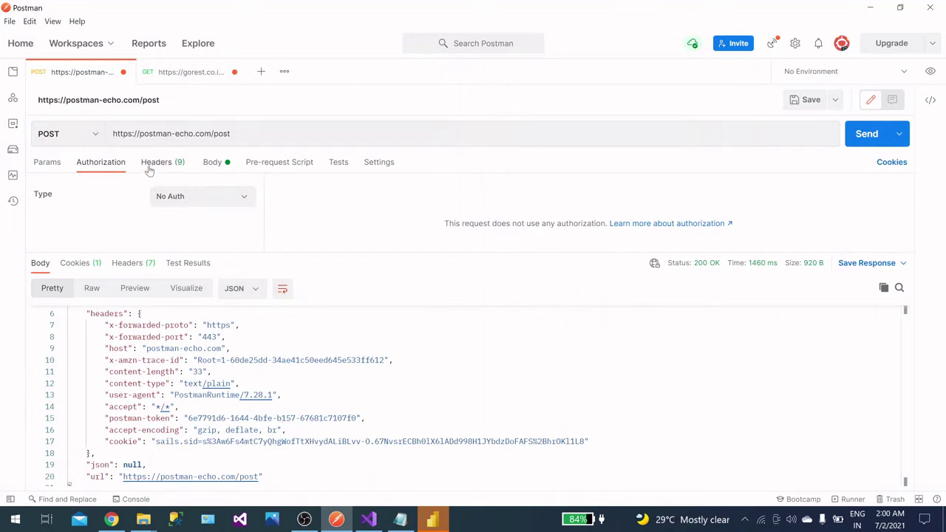
click(214, 164)
click(212, 371)
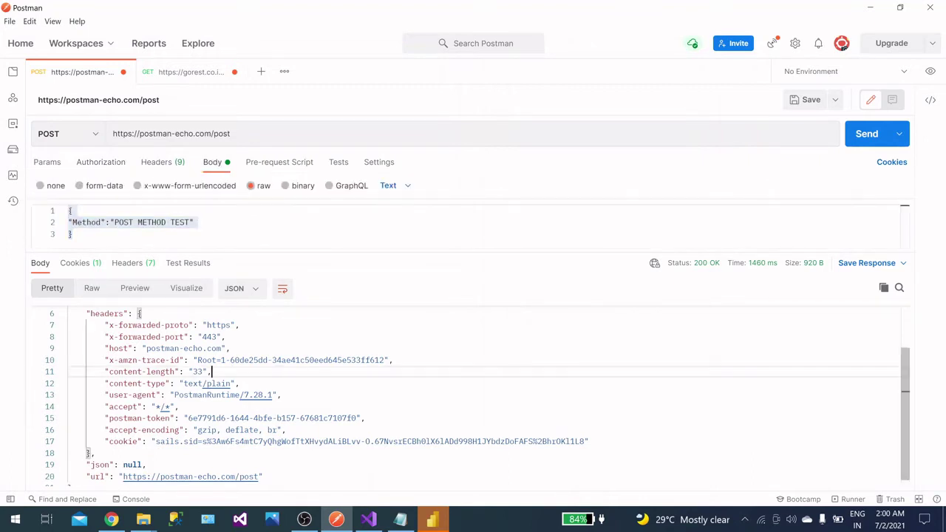
scroll(473, 392, up, 2)
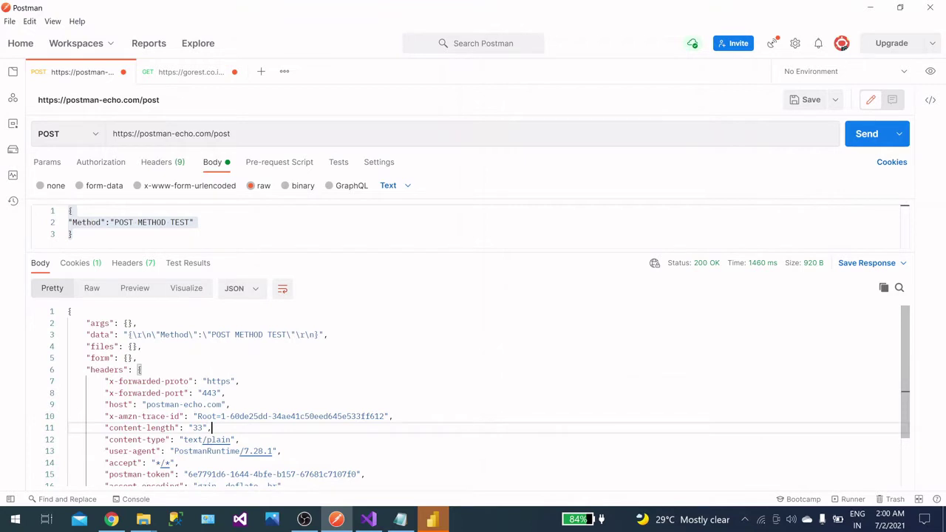
scroll(473, 395, down, 2)
scroll(473, 396, up, 2)
double_click(122, 370)
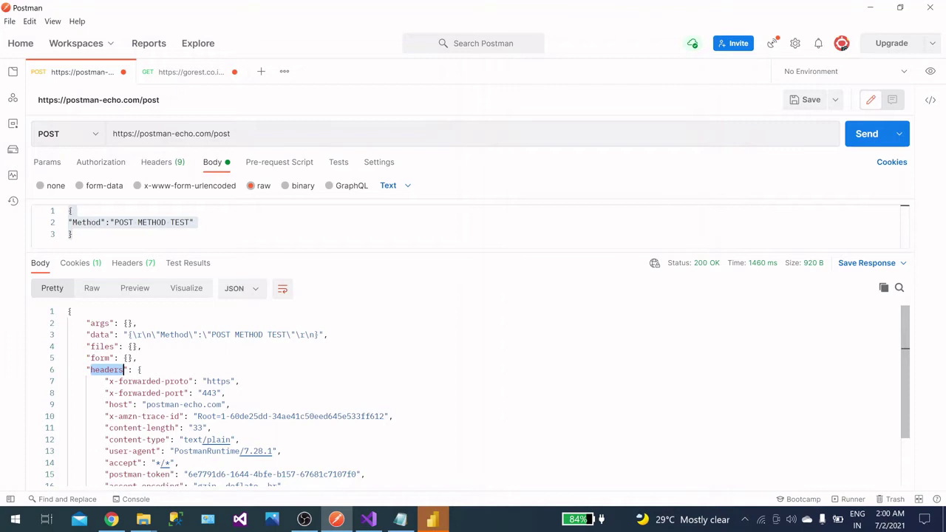
Step: In Power BI Desktop, create a Blank Query data source, opening Query1 in Power Query Editor
key(alt+Tab)
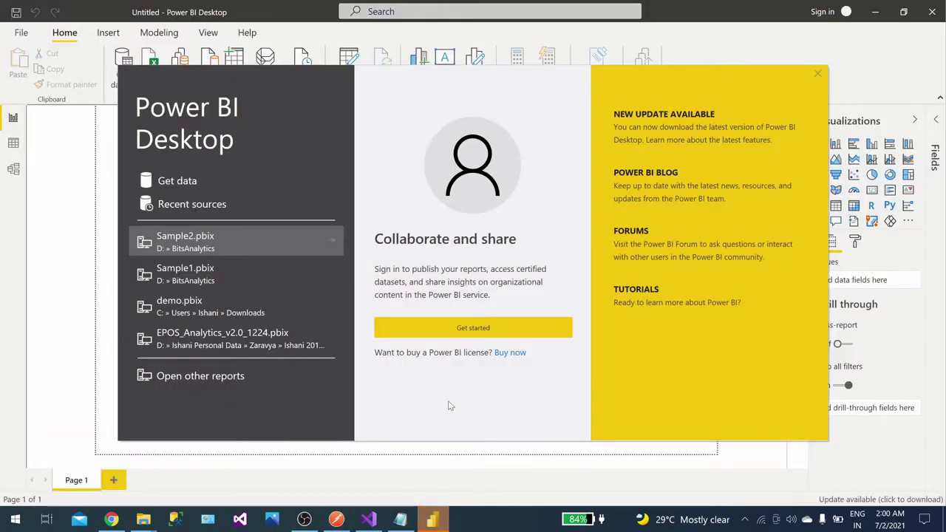
click(173, 182)
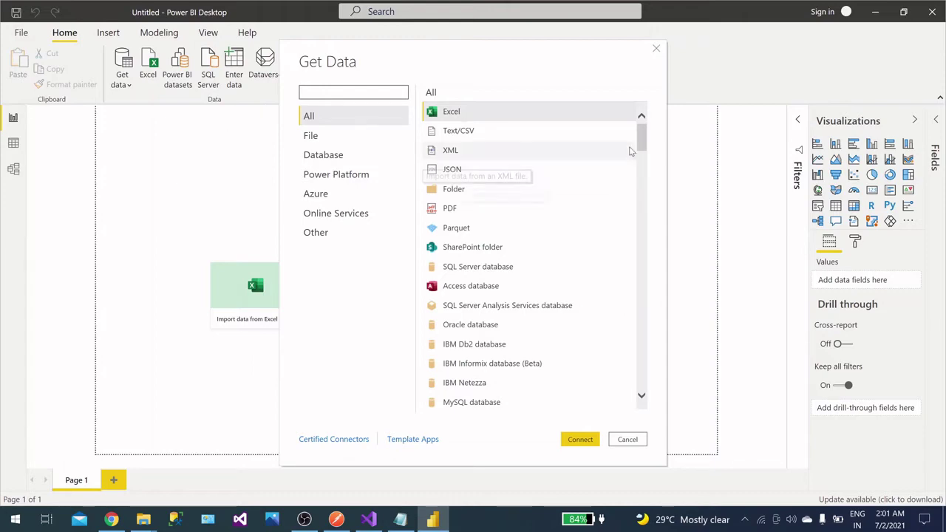
scroll(618, 326, down, 15)
scroll(617, 326, down, 10)
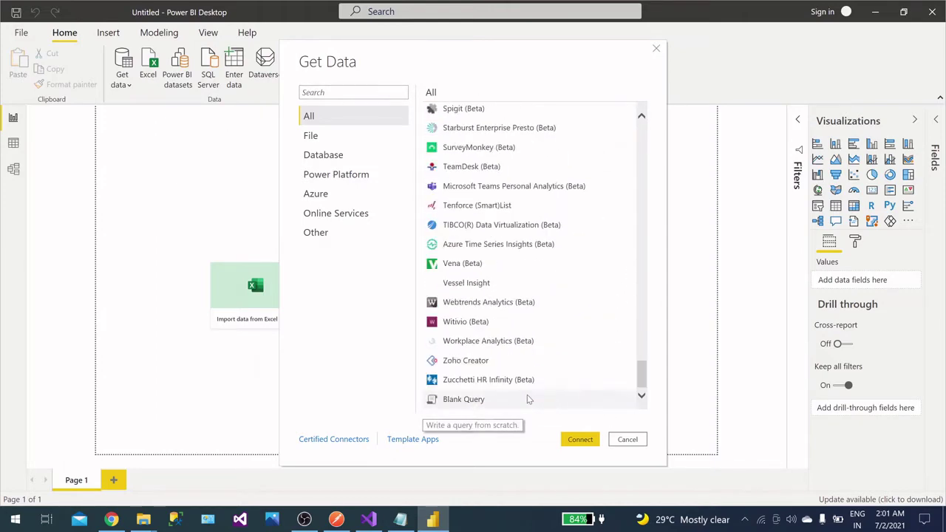
click(497, 399)
click(580, 439)
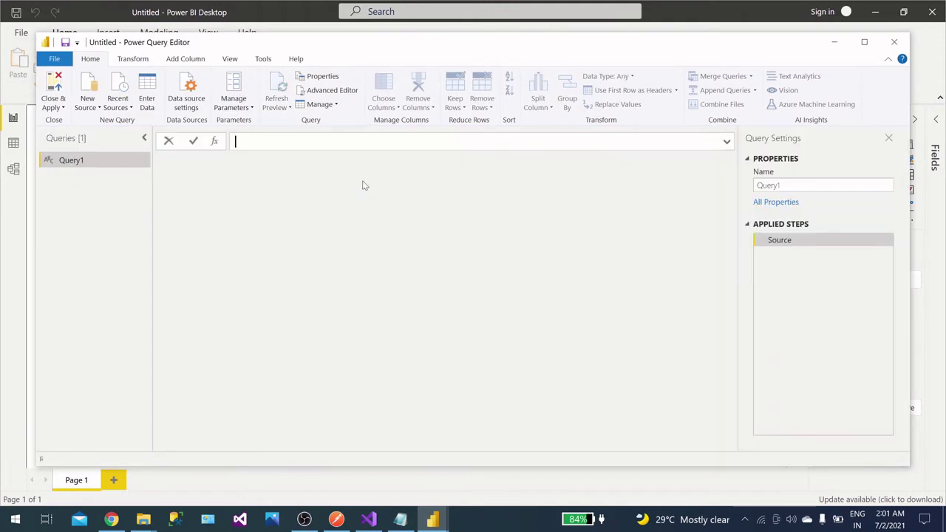
Step: Replace all of Query1's code in the Advanced Editor with the pasted Web.Contents POST query
click(329, 90)
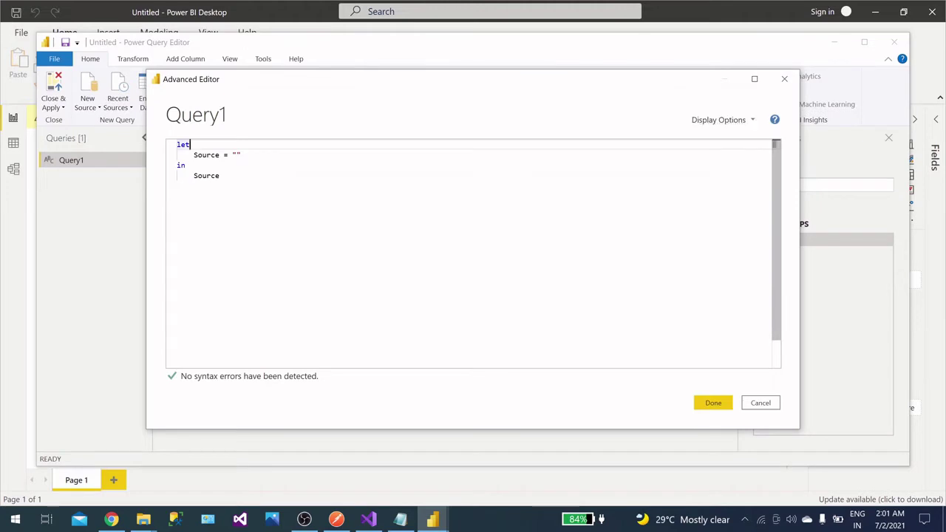
key(ctrl+a)
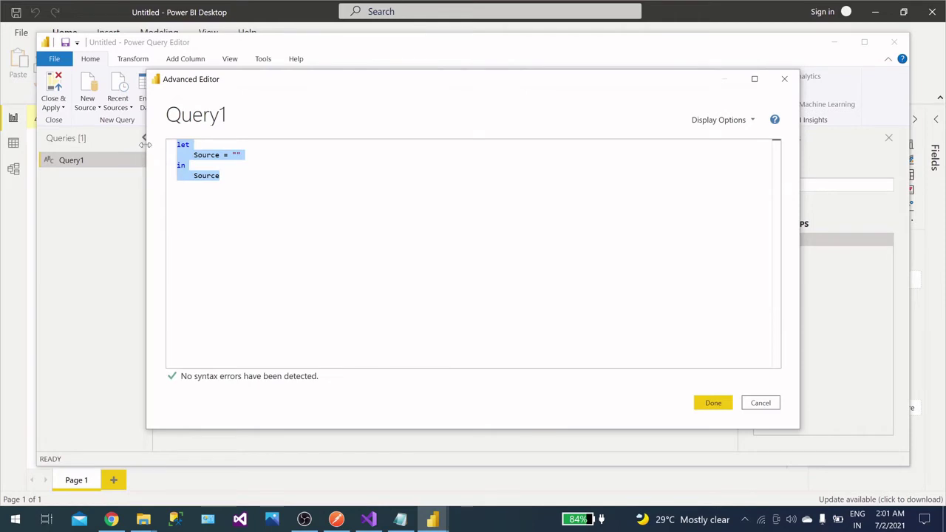
text(let     url = "https://postman-echo.com/post",     body  = "{""Method"":""POST METHOD TEST""}",     Source = Json.Document(Web.Contents(url,[Headers = [#"Content-Type"="application/json"], Content = Text.ToBinary(body) ] )) in     Source)
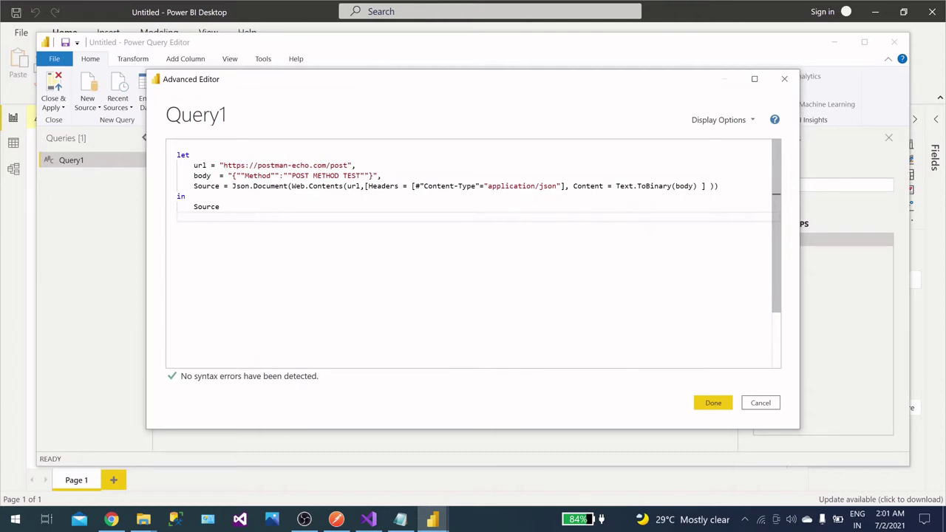
Step: Tidy the blank lines around the url and body definitions in the query code
click(357, 166)
key(Return)
key(Return)
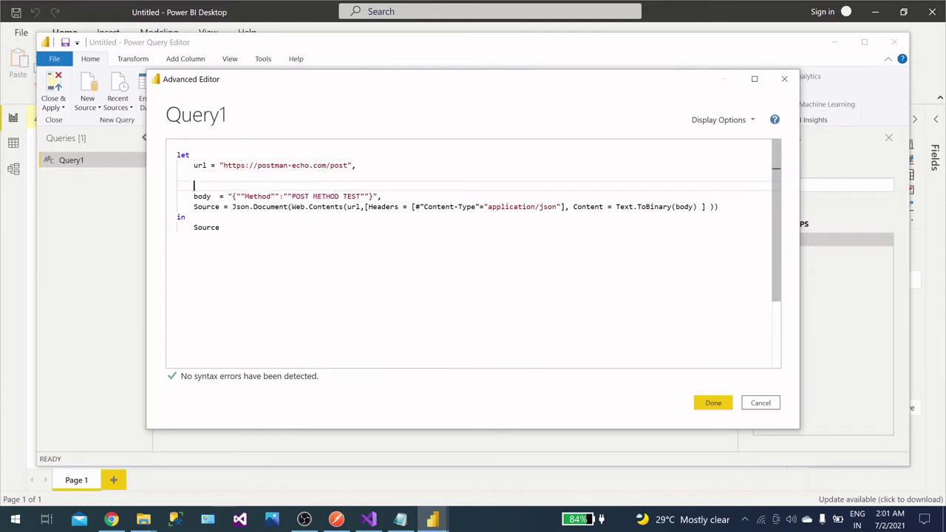
click(382, 196)
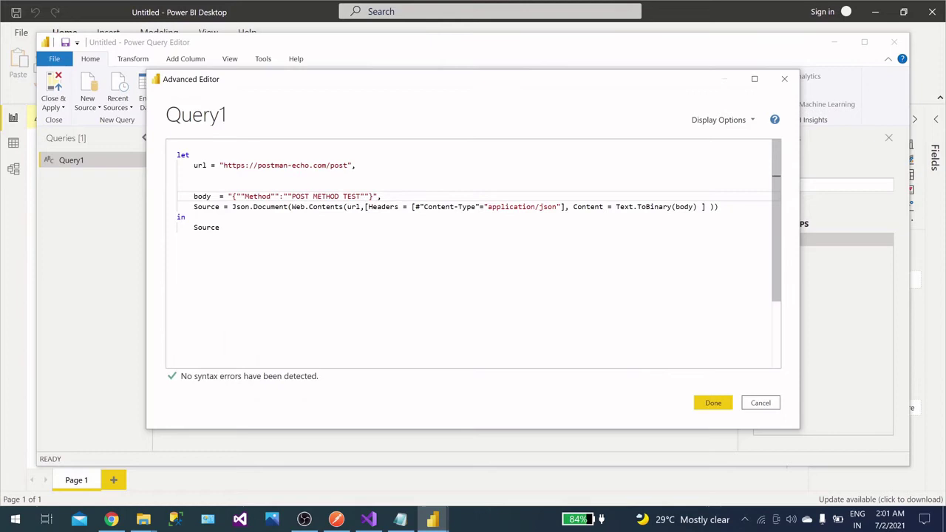
key(Return)
drag(194, 166, 356, 166)
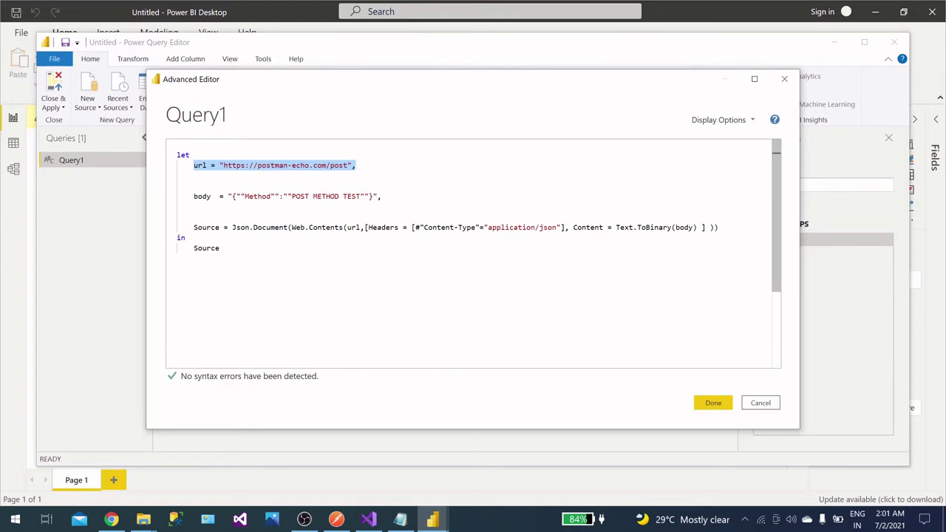
click(309, 196)
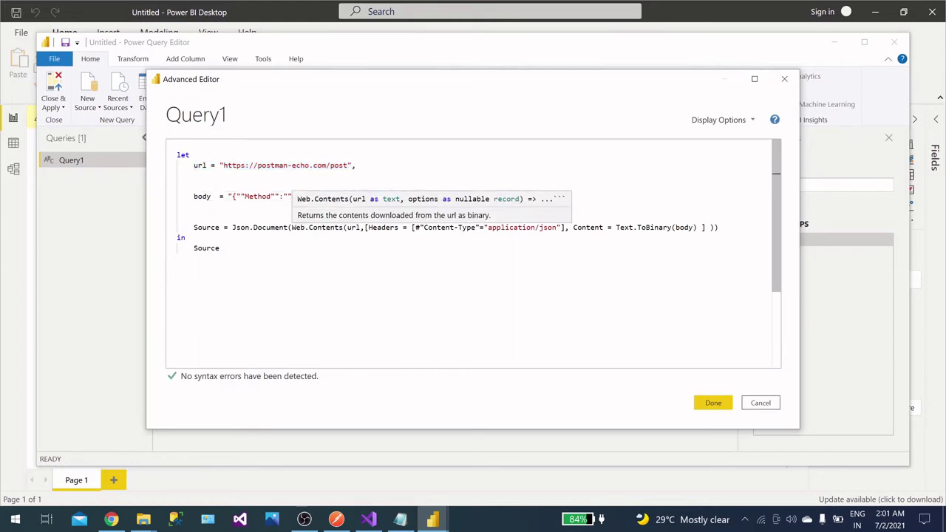
click(292, 197)
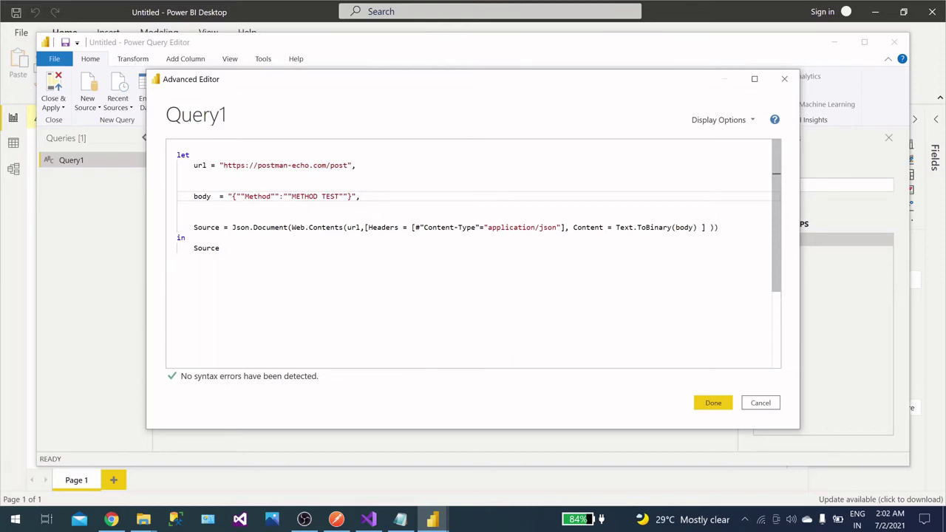
click(356, 165)
key(Delete)
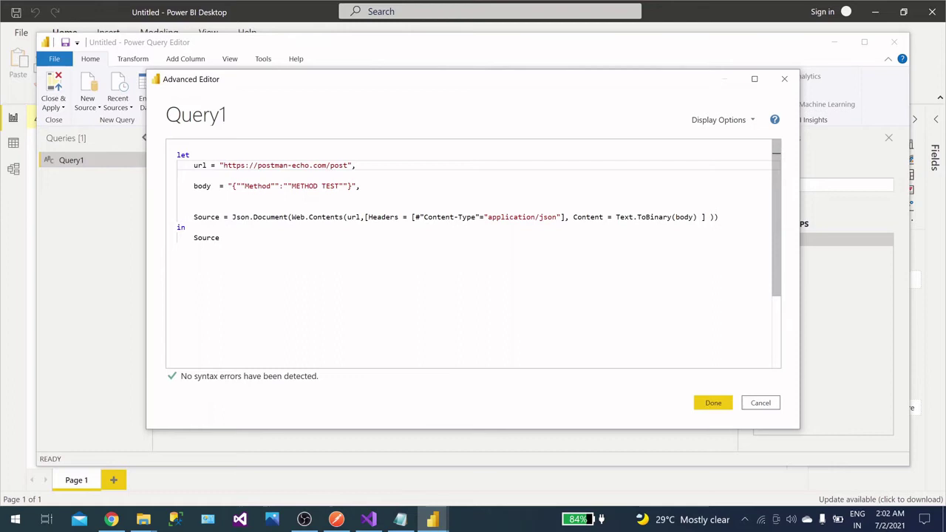
Step: Move the Web.Contents call and its url argument onto their own indented lines under Json.Document
double_click(207, 216)
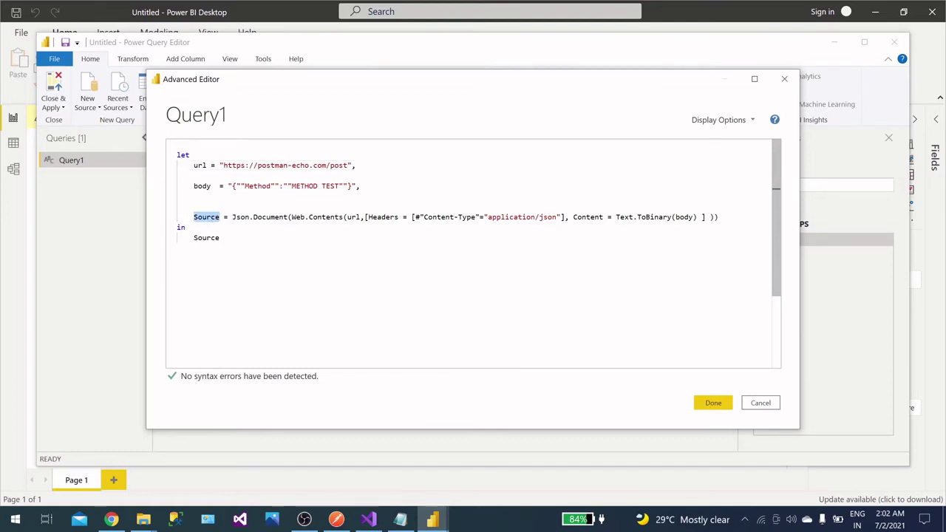
click(233, 217)
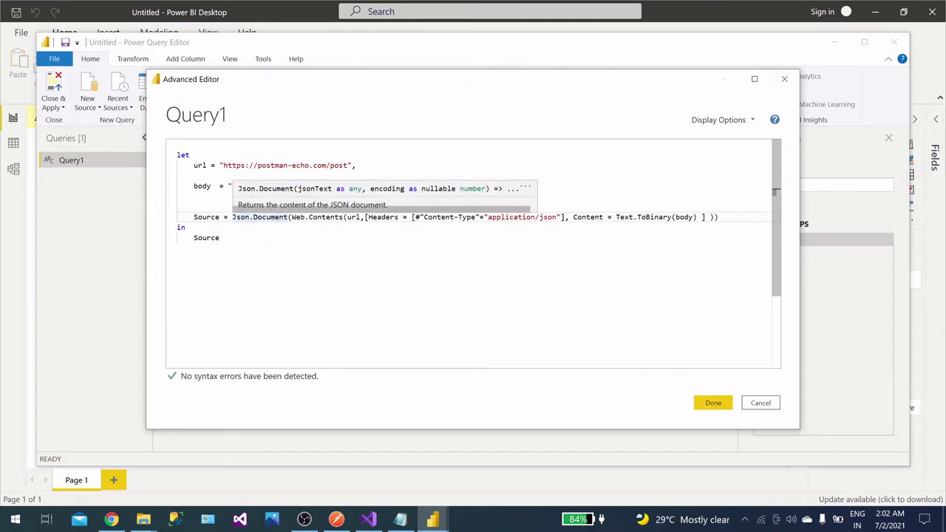
click(291, 216)
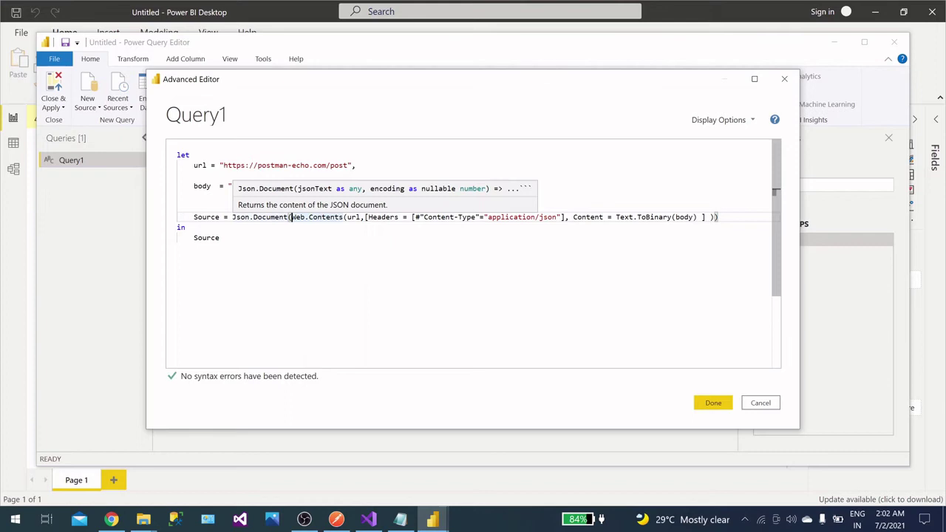
key(Escape)
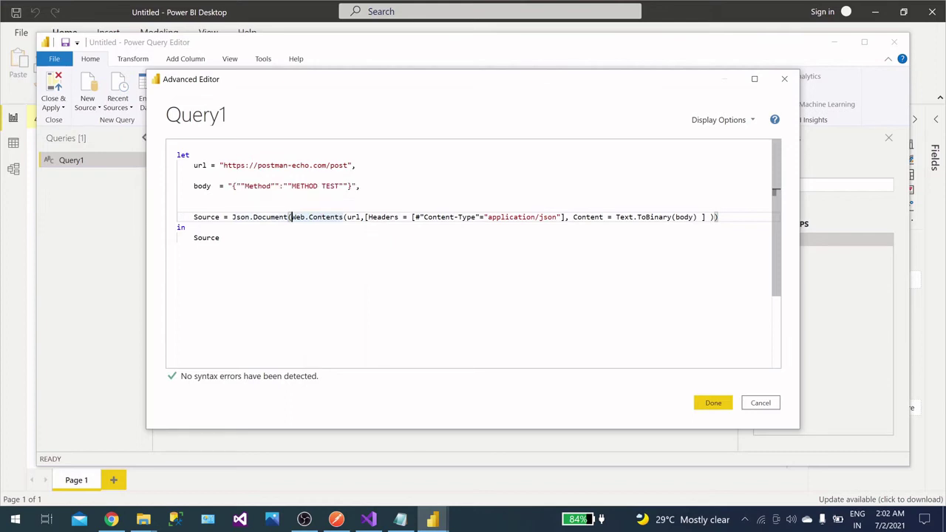
key(Return)
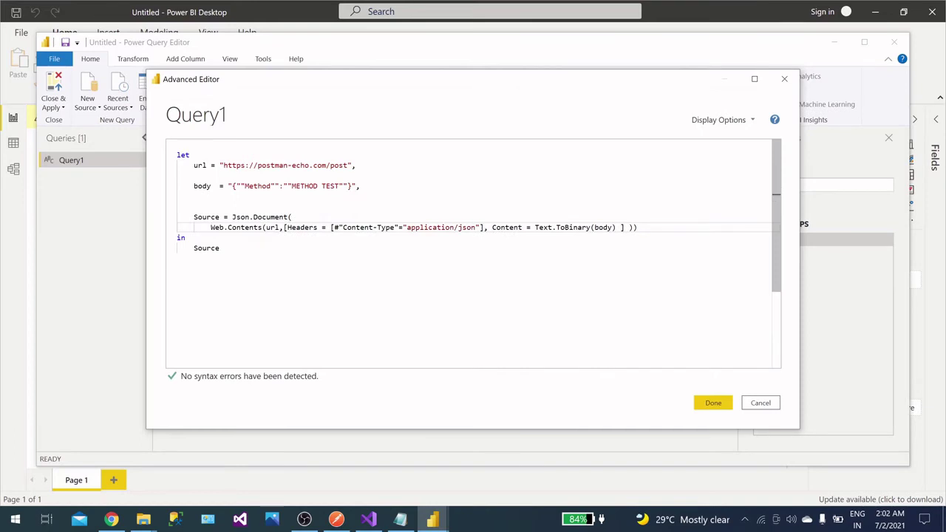
key(Tab)
key(Tab)
key(Tab)
key(Tab)
key(Tab)
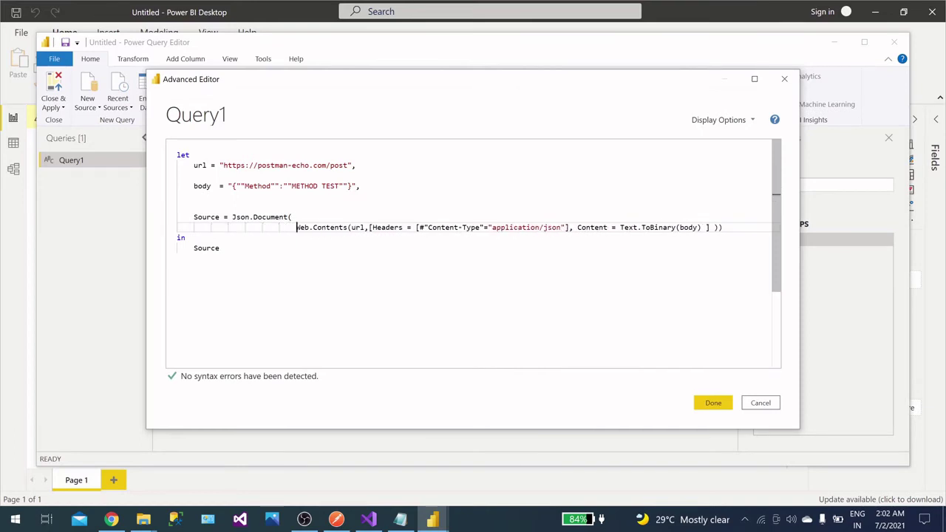
click(352, 228)
key(Tab)
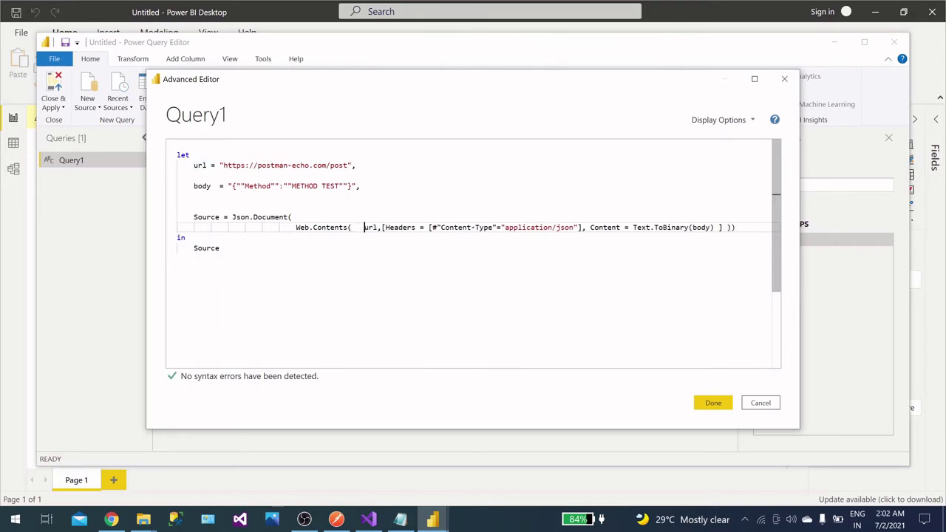
key(Return)
key(Tab)
key(Tab)
key(Tab)
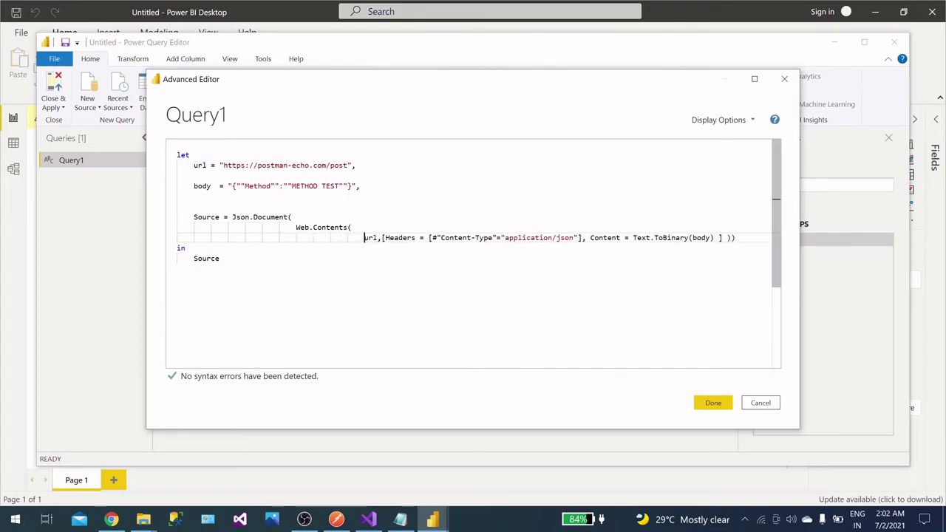
Step: Put the Headers record, Content field and each closing bracket on separate aligned lines
click(381, 237)
key(Return)
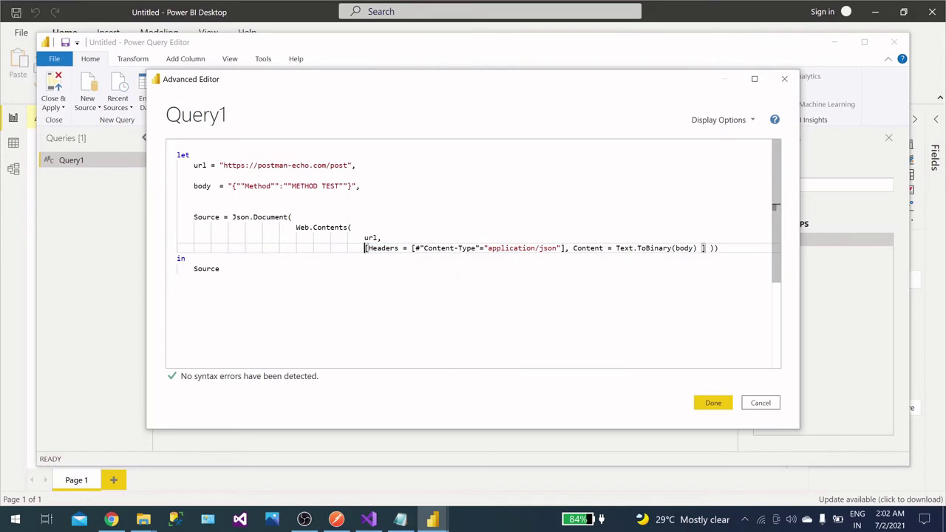
click(573, 249)
key(Return)
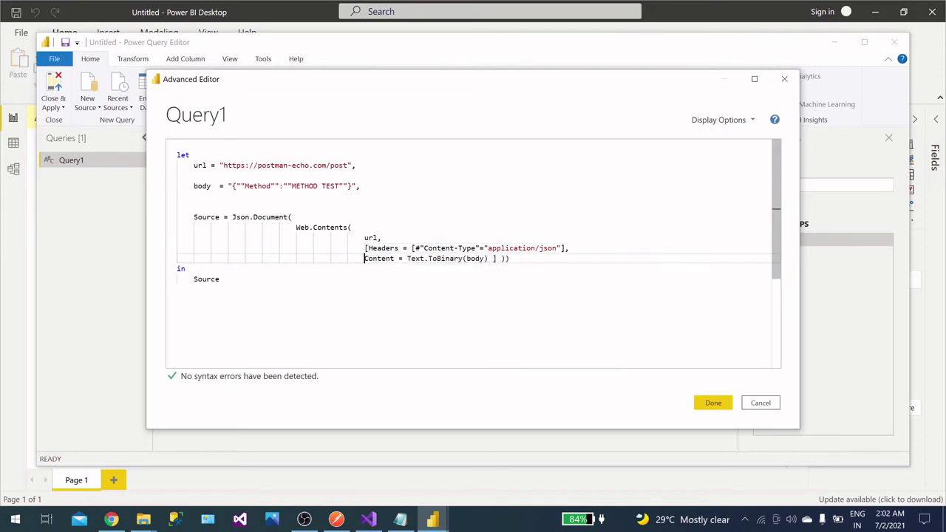
click(501, 258)
key(Return)
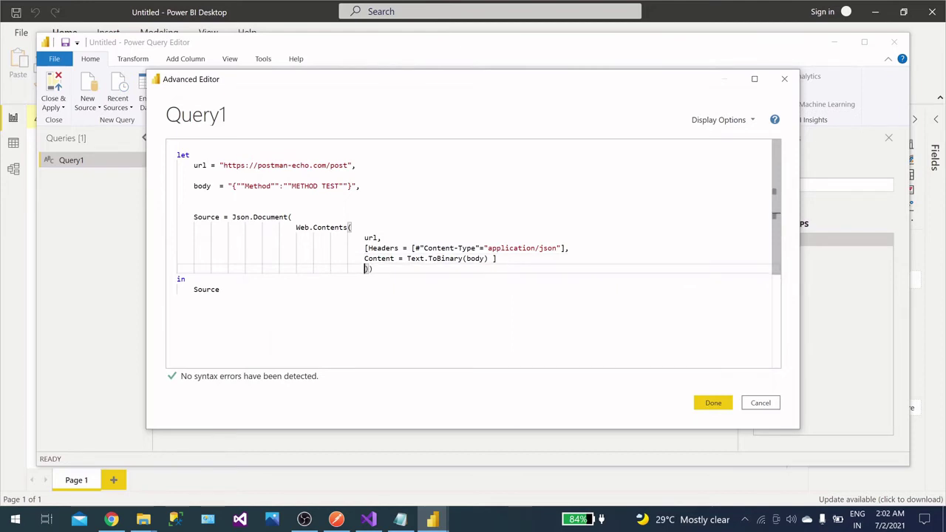
click(368, 268)
key(Return)
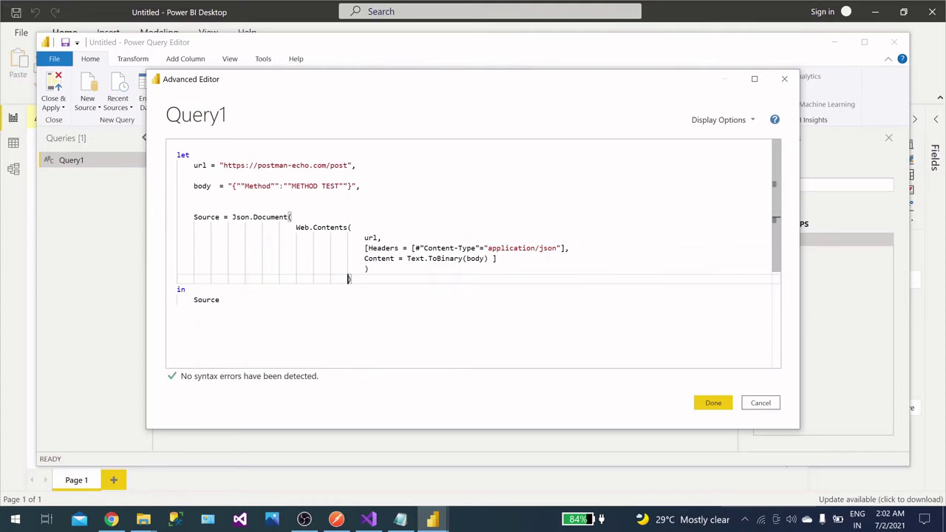
key(BackSpace)
key(BackSpace)
key(BackSpace)
key(BackSpace)
Step: Highlight the url, body, Json.Document, Web.Contents, Headers and Content parts to explain them
drag(357, 165, 190, 166)
drag(360, 187, 182, 187)
double_click(273, 217)
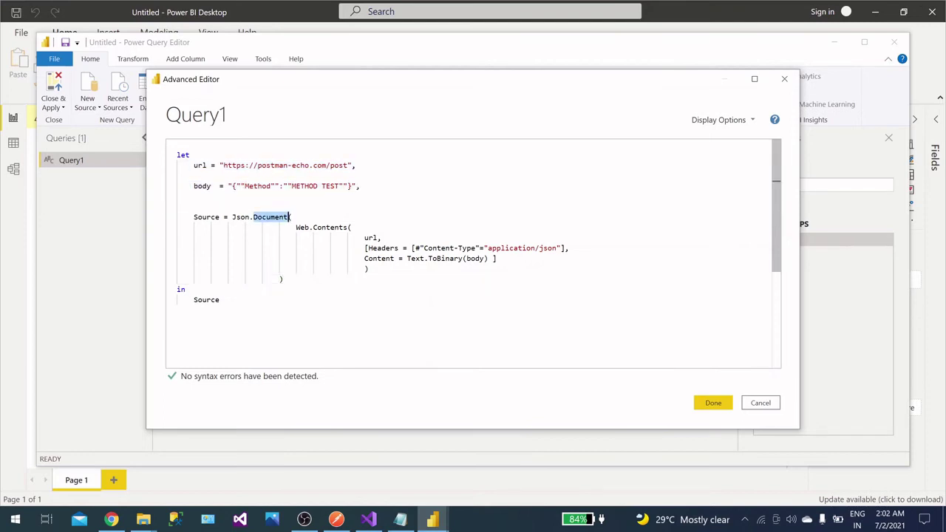
click(337, 228)
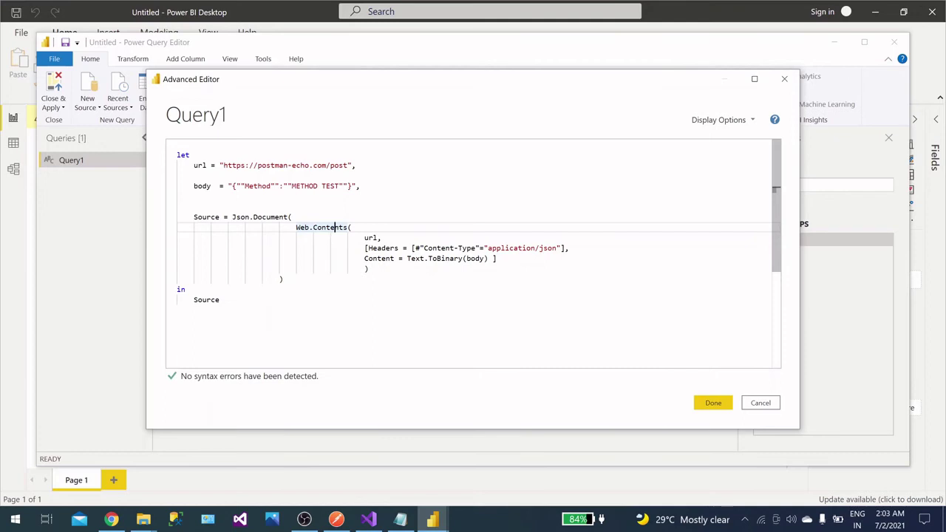
double_click(376, 237)
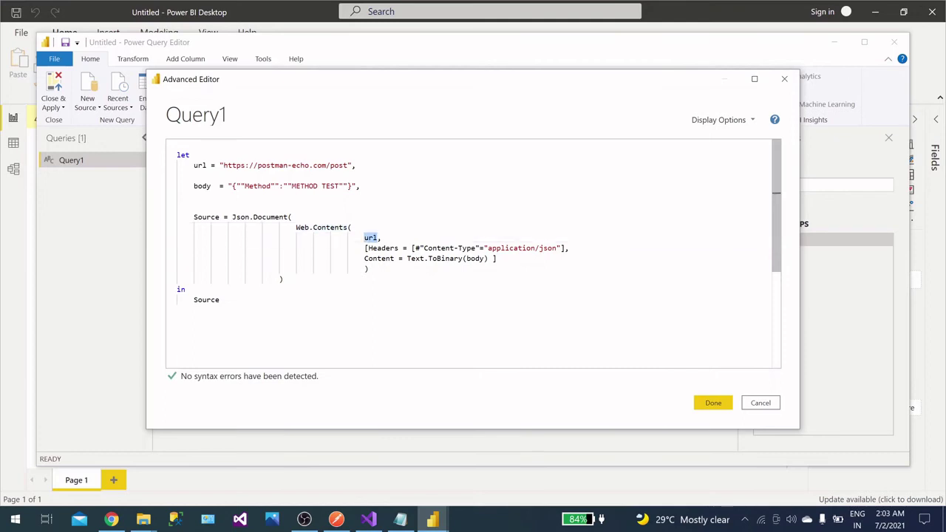
double_click(383, 247)
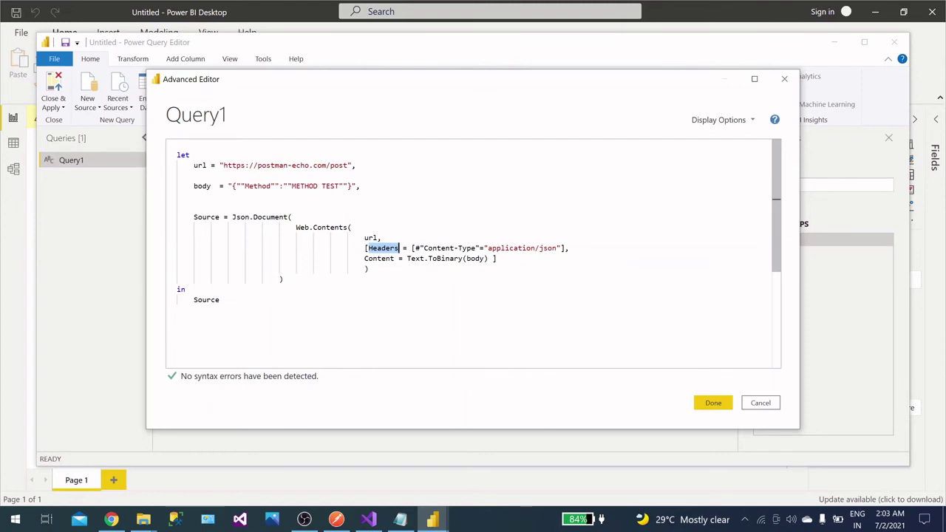
double_click(438, 247)
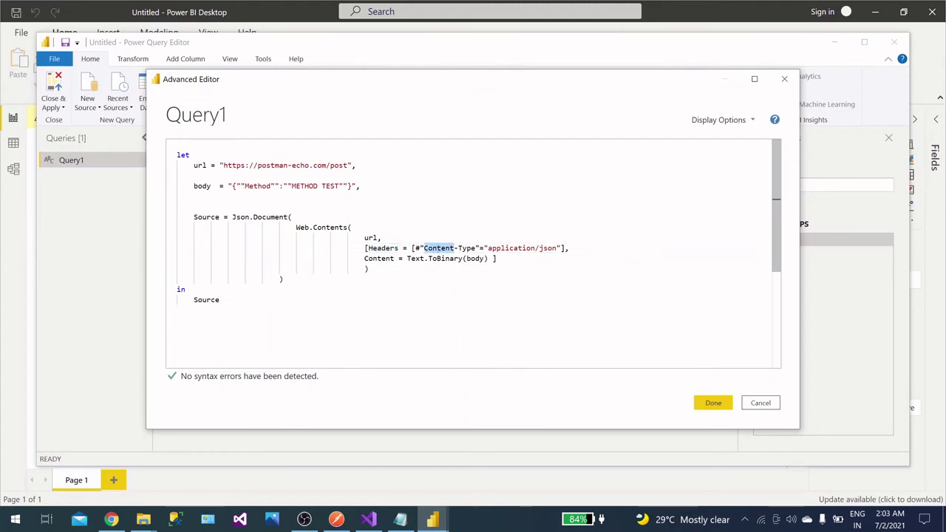
double_click(379, 258)
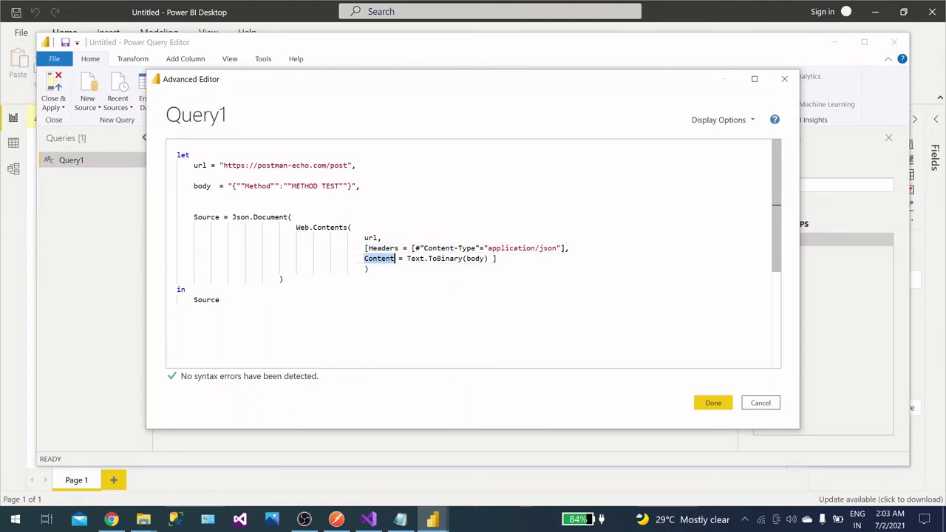
Step: Point out Text.ToBinary and the body variable, then apply the query to preview the 7-field record
click(416, 259)
double_click(416, 258)
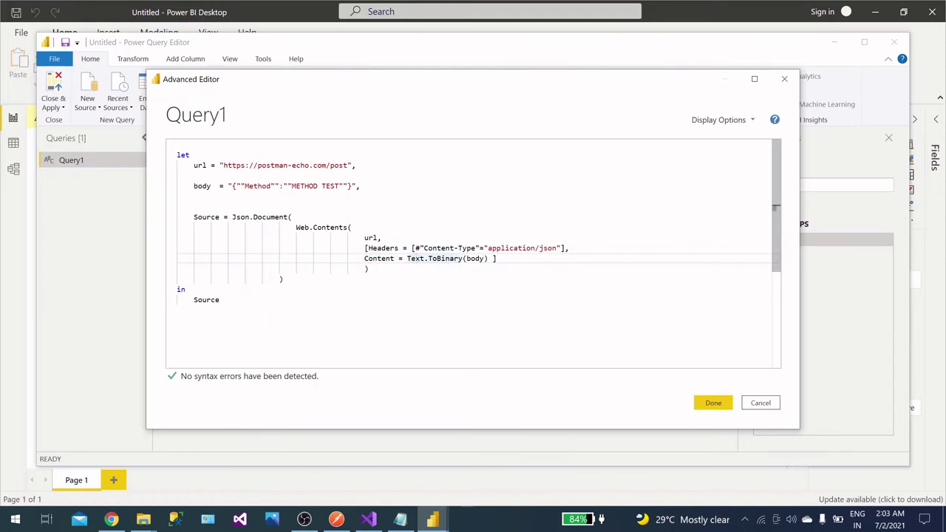
mouse_move(416, 259)
double_click(475, 259)
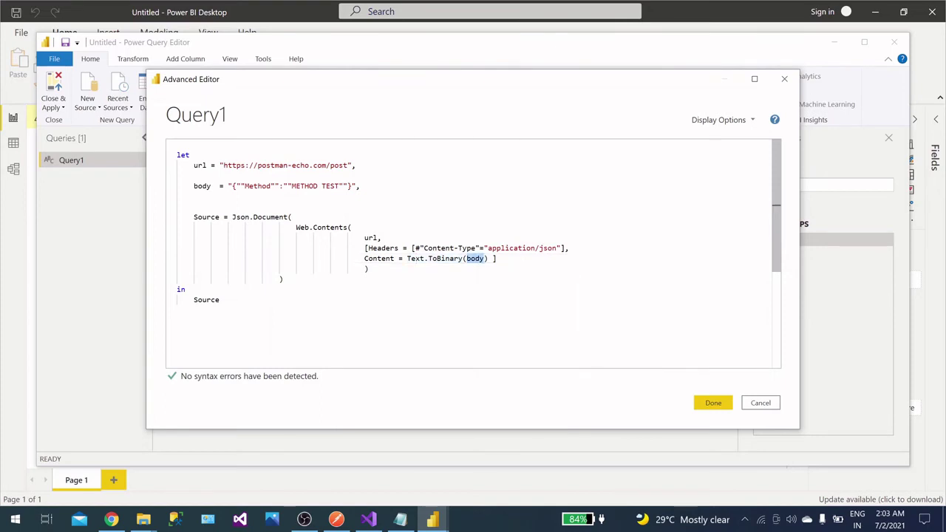
double_click(202, 186)
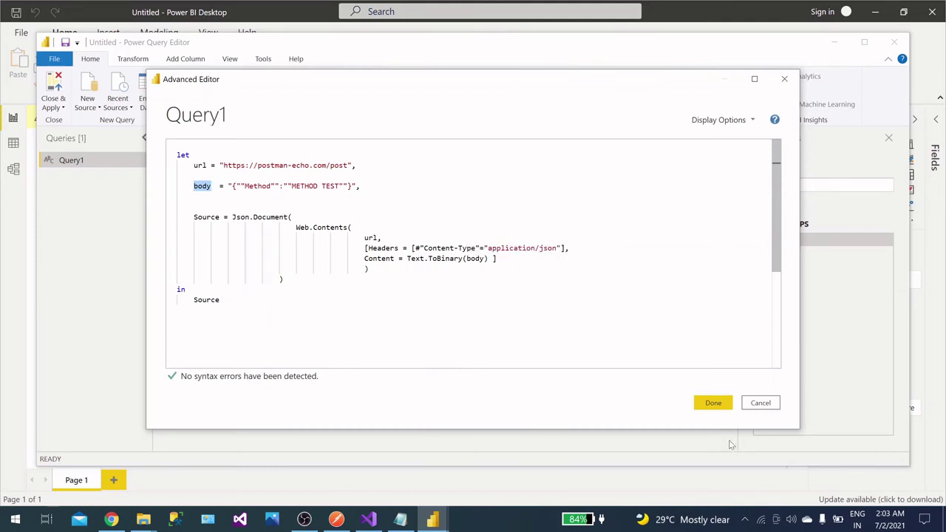
click(708, 405)
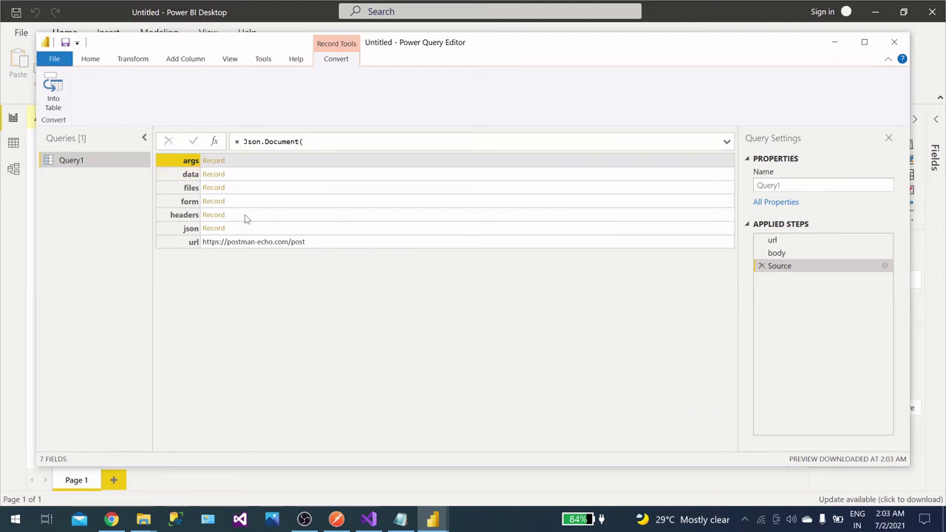
Step: Drill into the headers record to list its nine echoed header fields
click(213, 215)
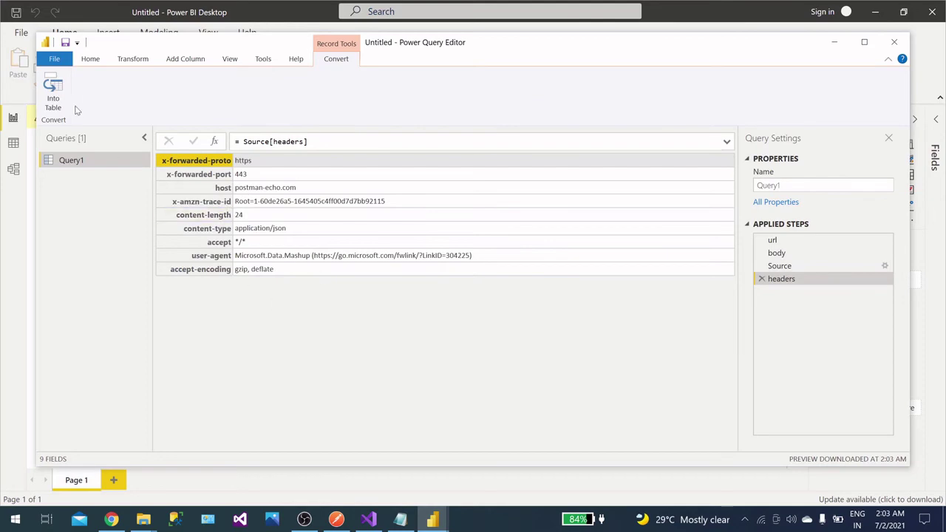
Step: Convert the headers record into a Name/Value table and close Power Query Editor to the report
click(54, 95)
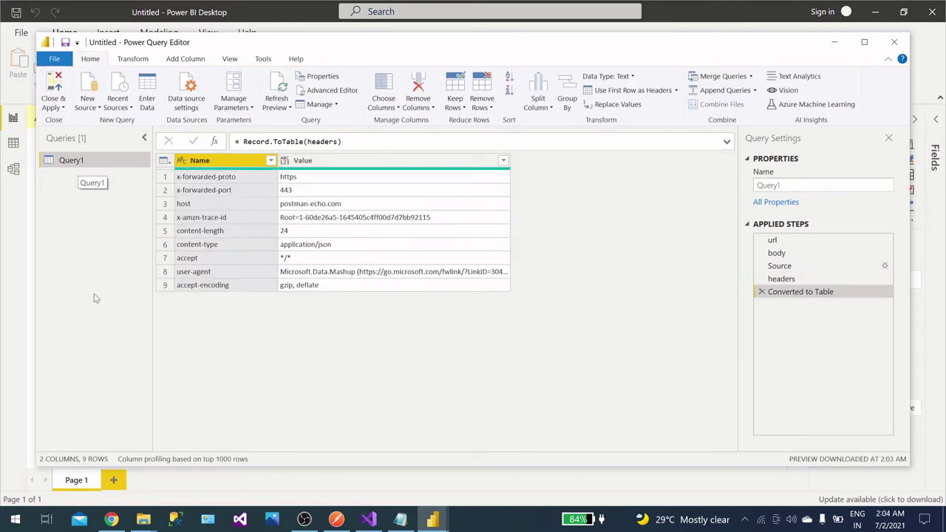
click(58, 108)
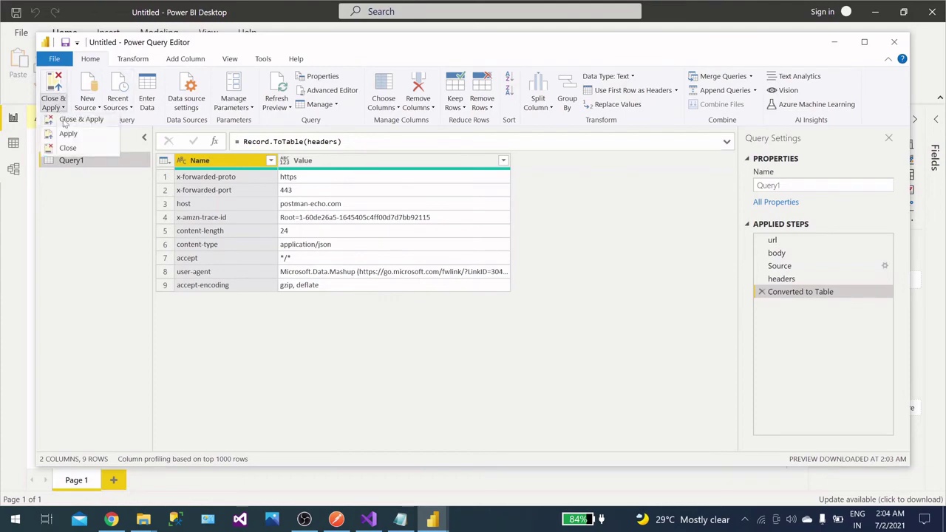
click(67, 148)
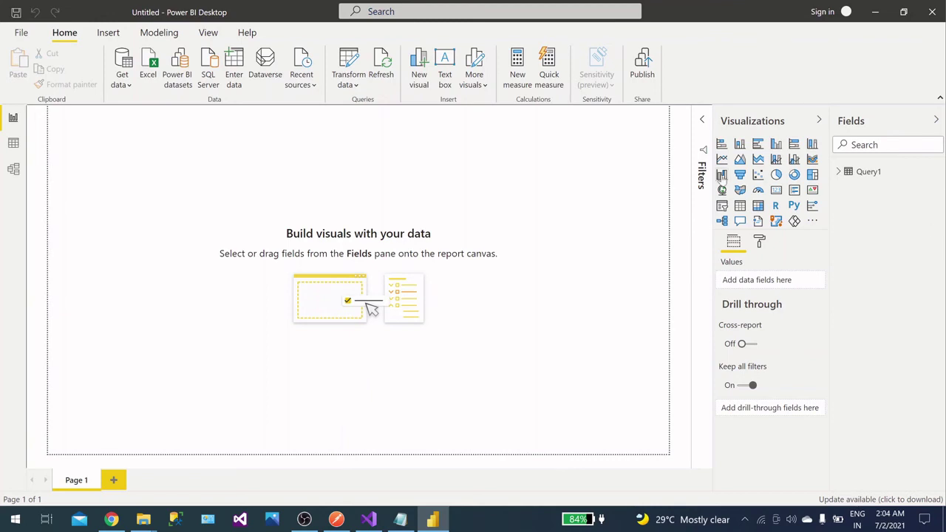
Step: Add Query1's Name and Value fields to a table visual and enlarge it on the canvas
click(836, 171)
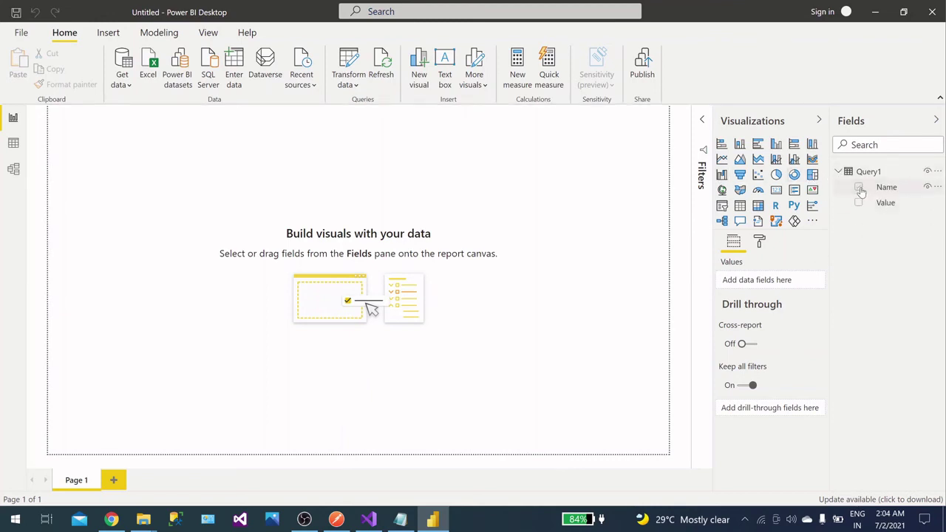
drag(860, 202, 792, 299)
drag(153, 220, 454, 365)
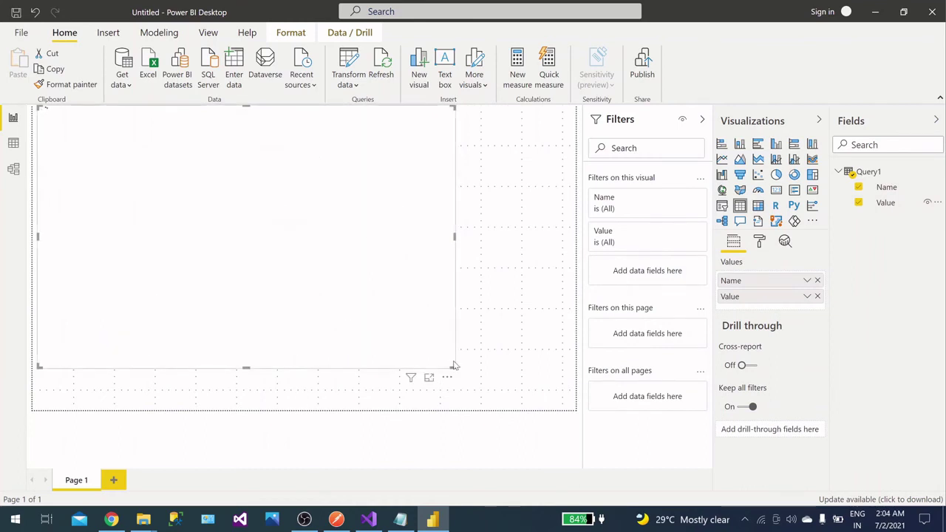